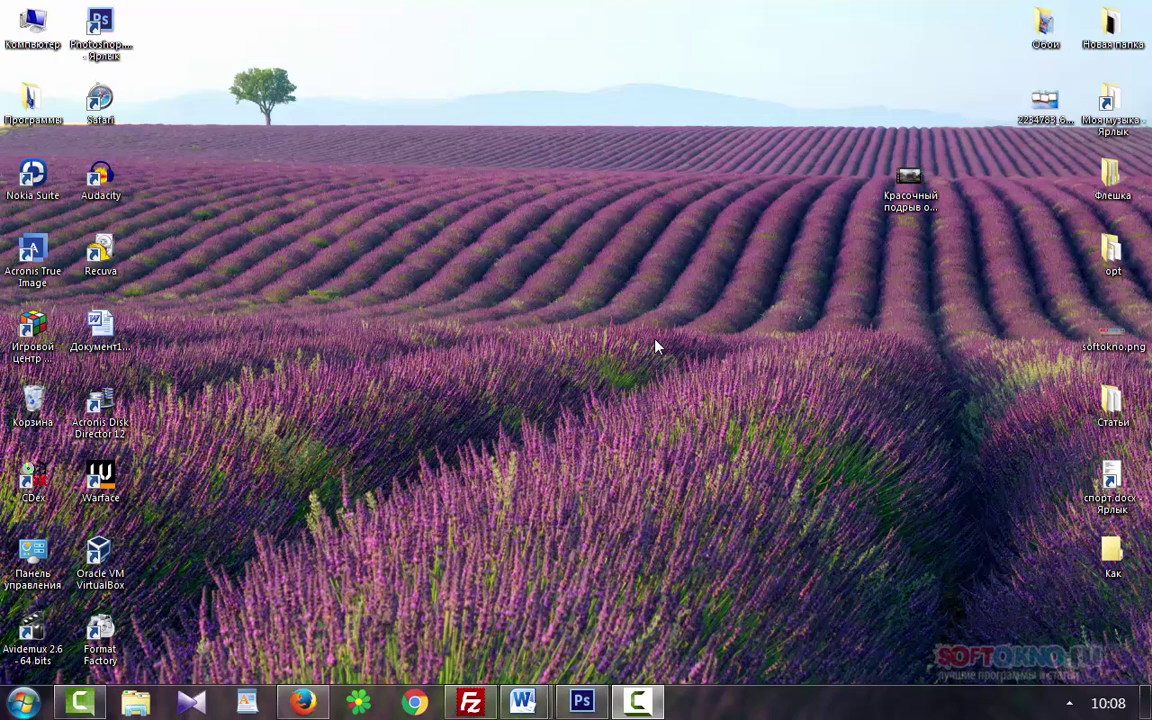
- Launch Avidemux, load "Красочный подрыв отеля.mp4" from the desktop into it and dismiss the Windows colour scheme prompt
double_click(32, 630)
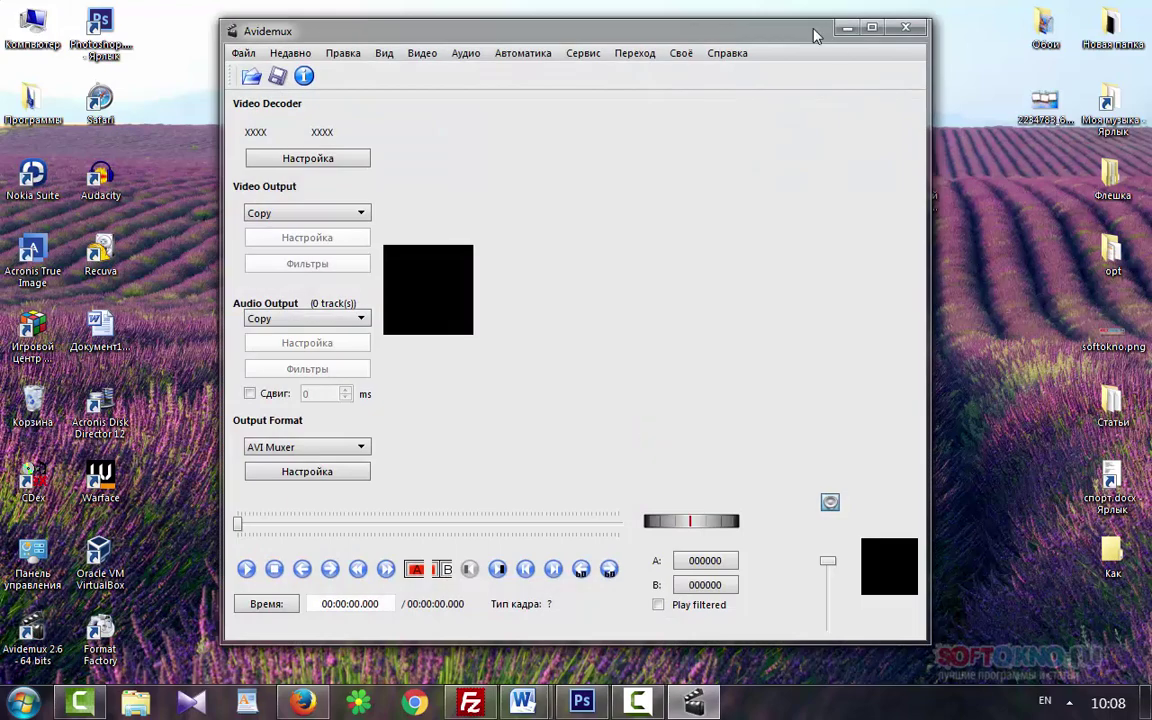
drag(736, 33, 638, 20)
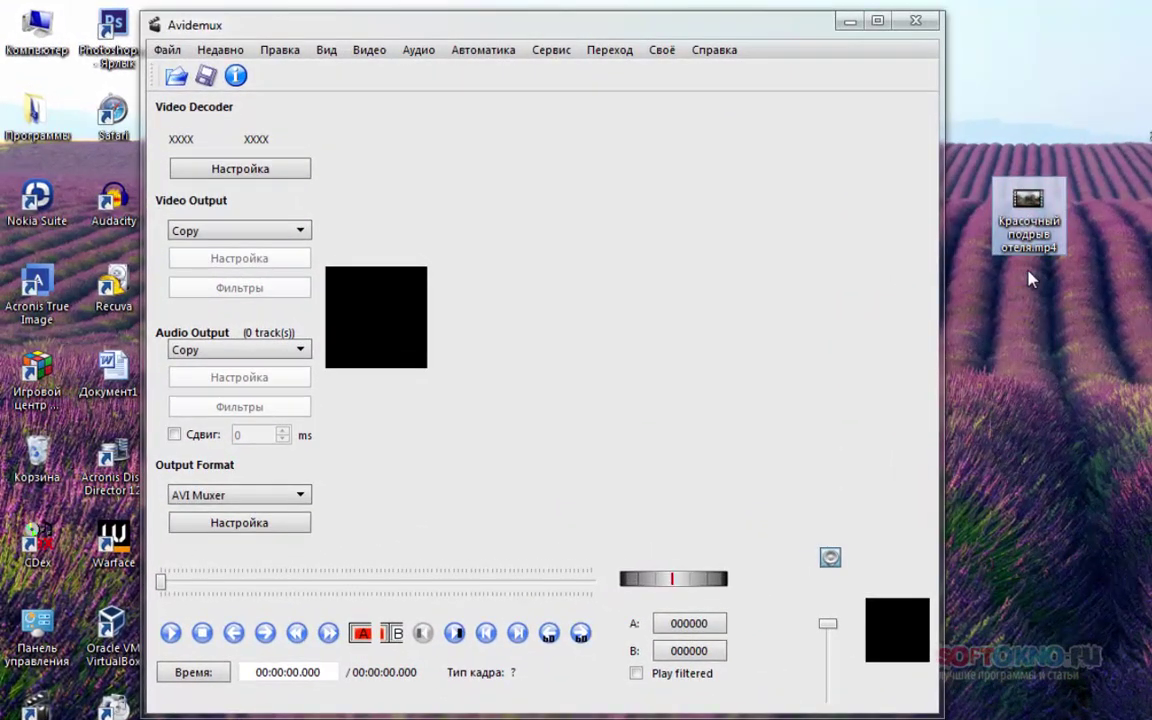
click(985, 205)
drag(1033, 218, 476, 380)
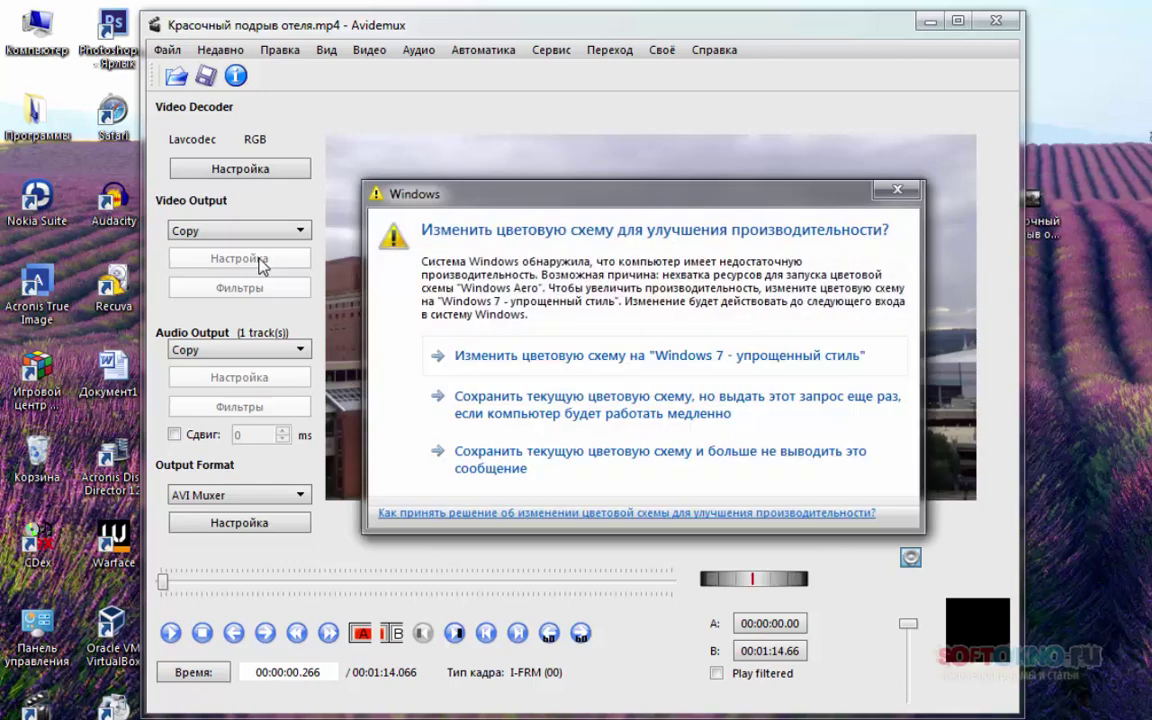
click(893, 190)
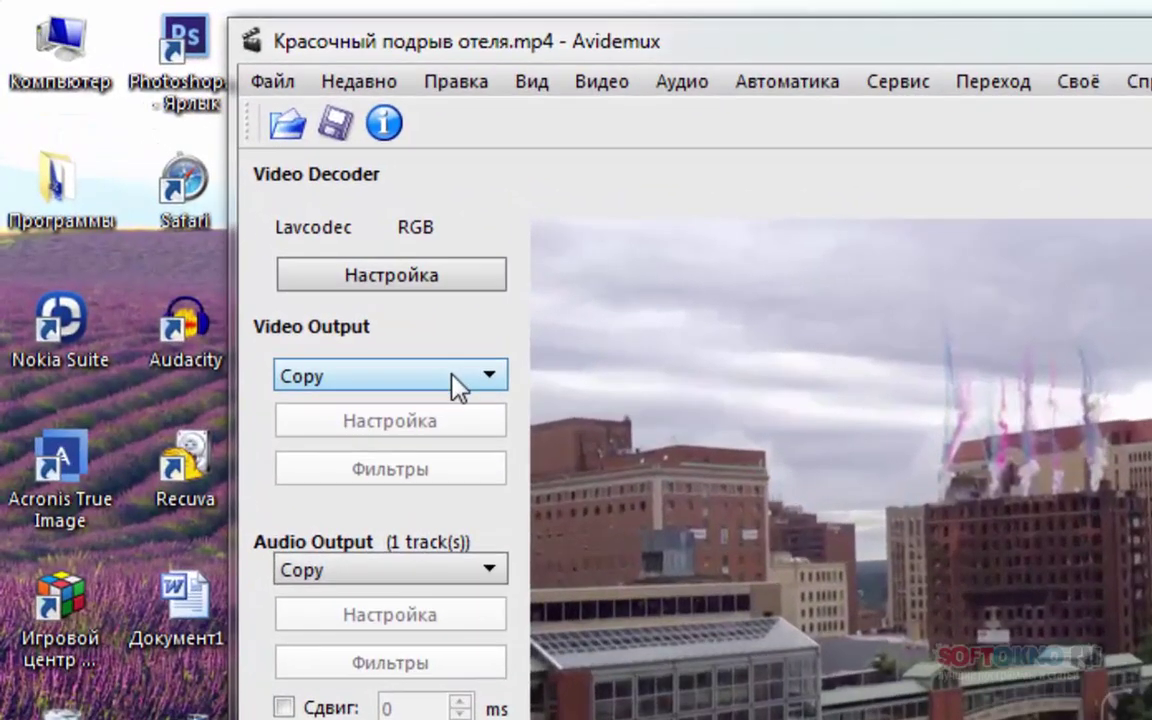
- Set the video output codec to Mpeg4 AVC (x264)
click(455, 385)
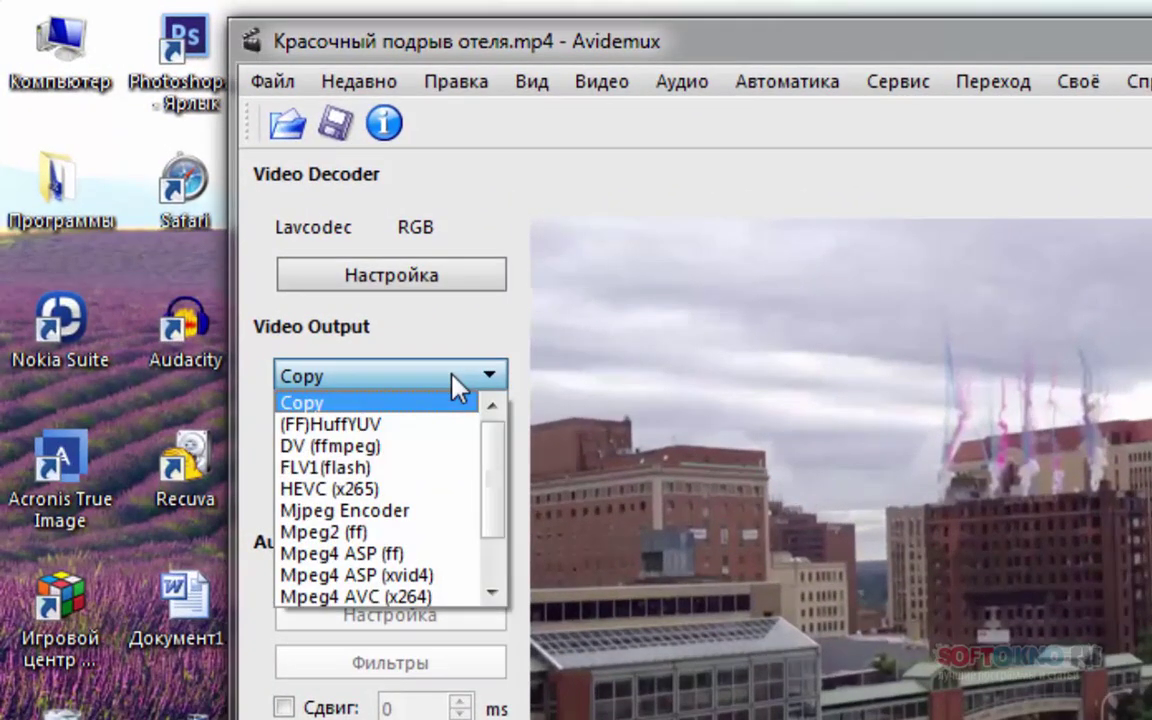
scroll(405, 495, down, 1)
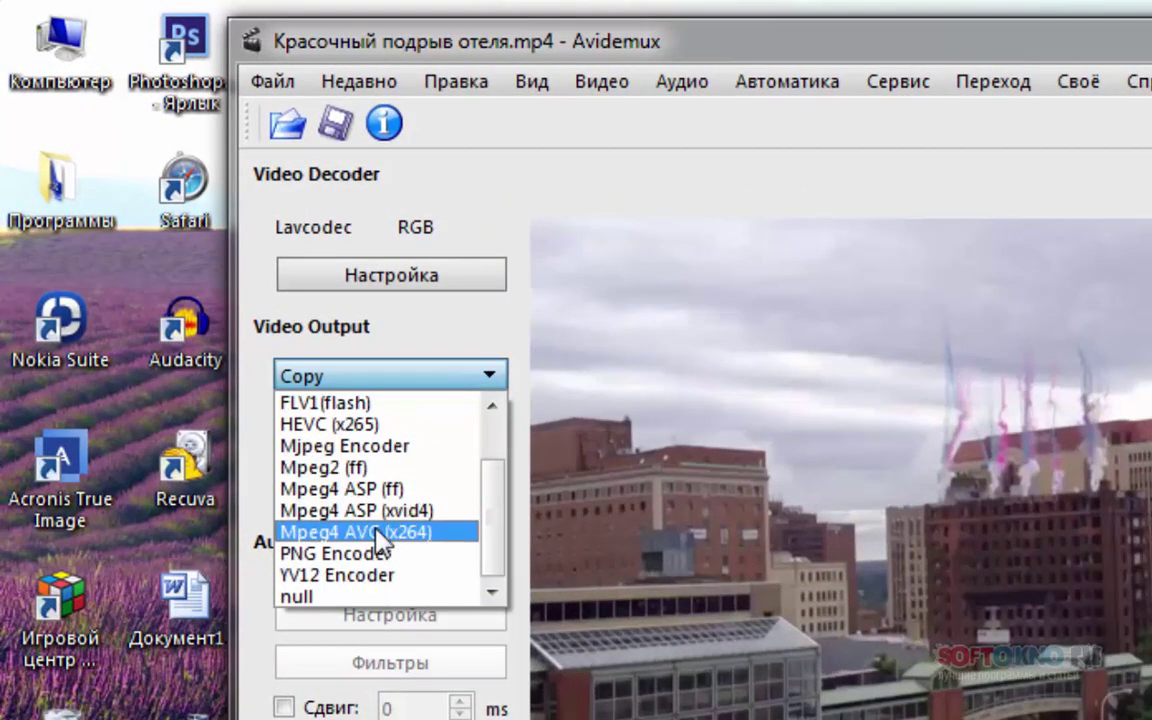
click(386, 533)
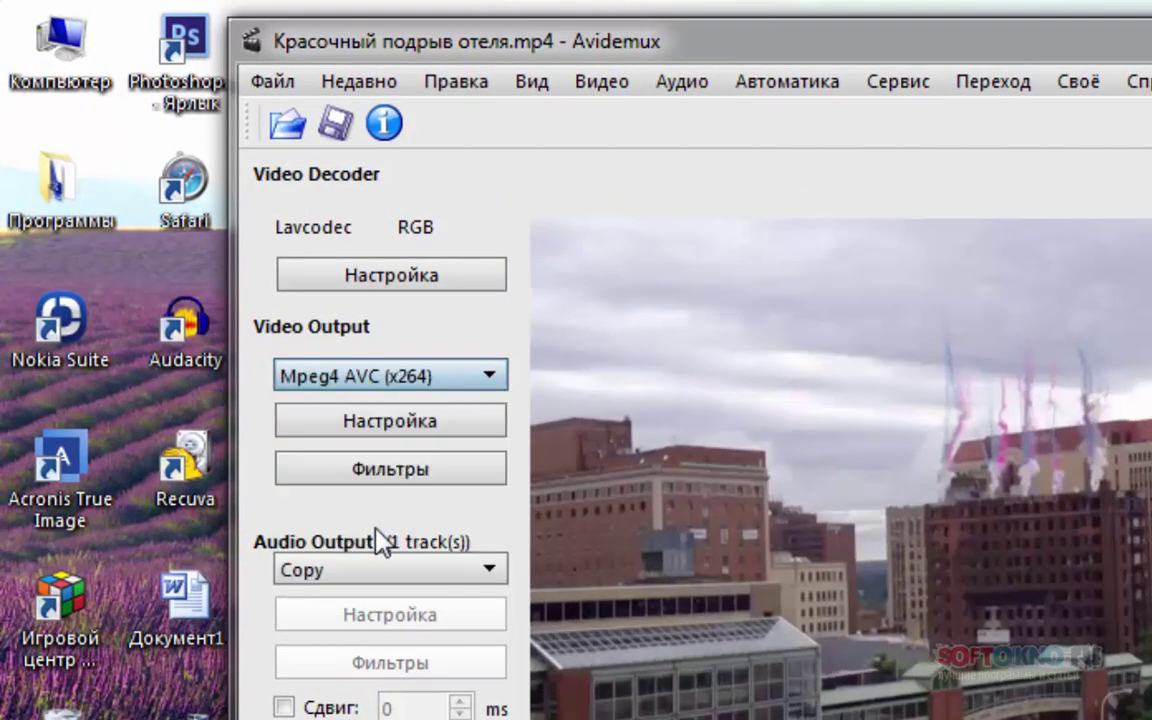
- Set the audio output codec to MP3 (lame) and the output format to MP4 Muxer
click(409, 570)
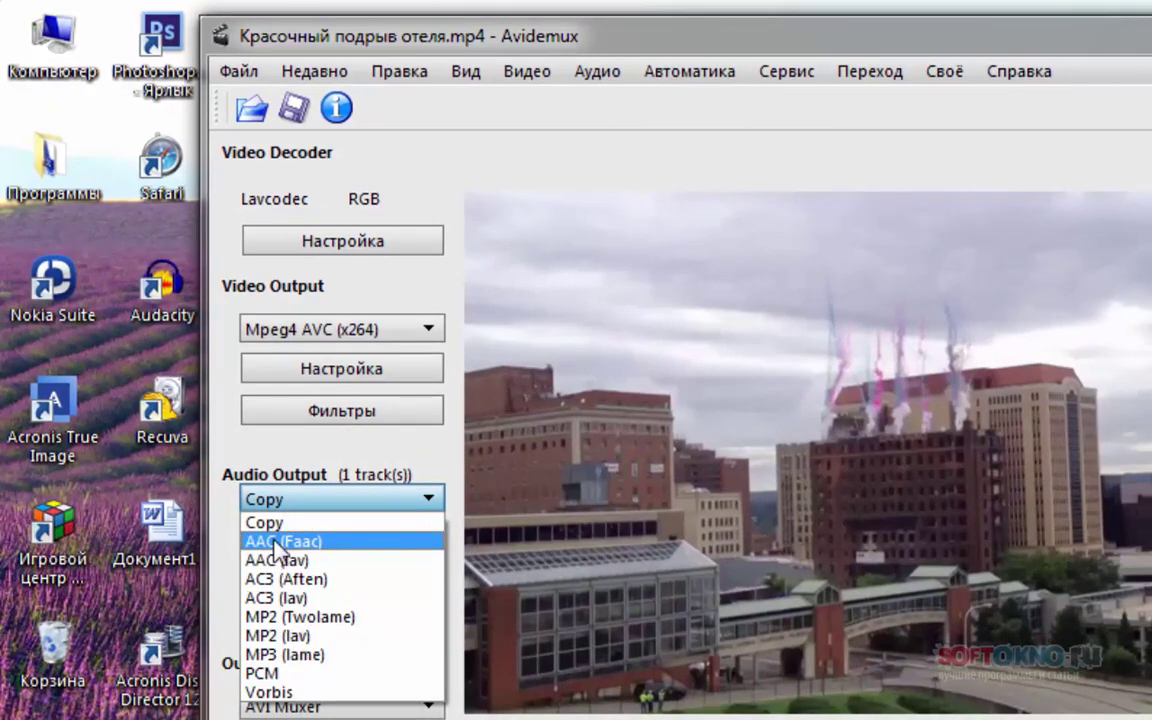
click(283, 655)
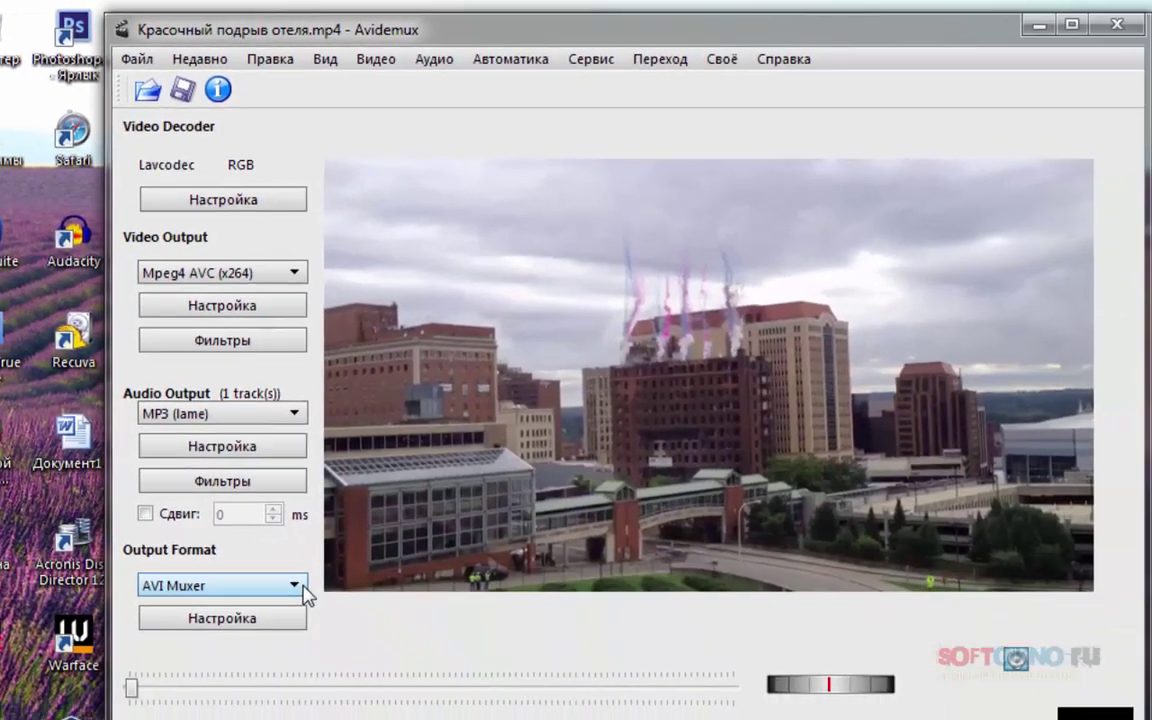
click(428, 706)
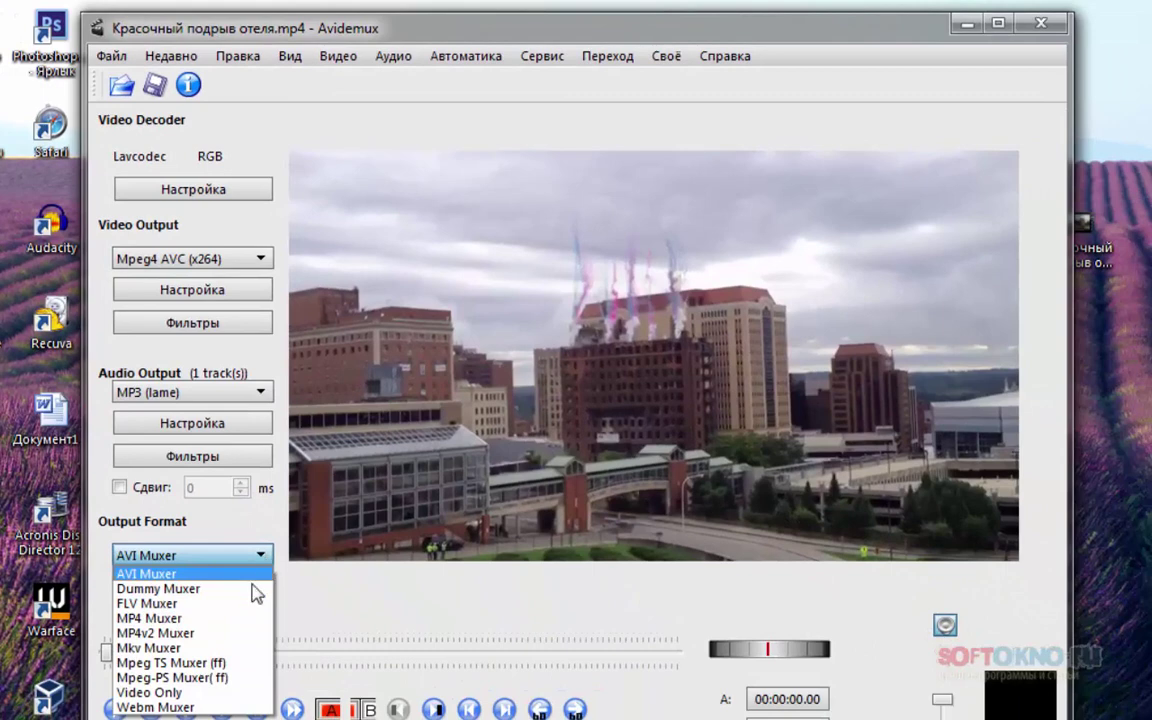
click(160, 618)
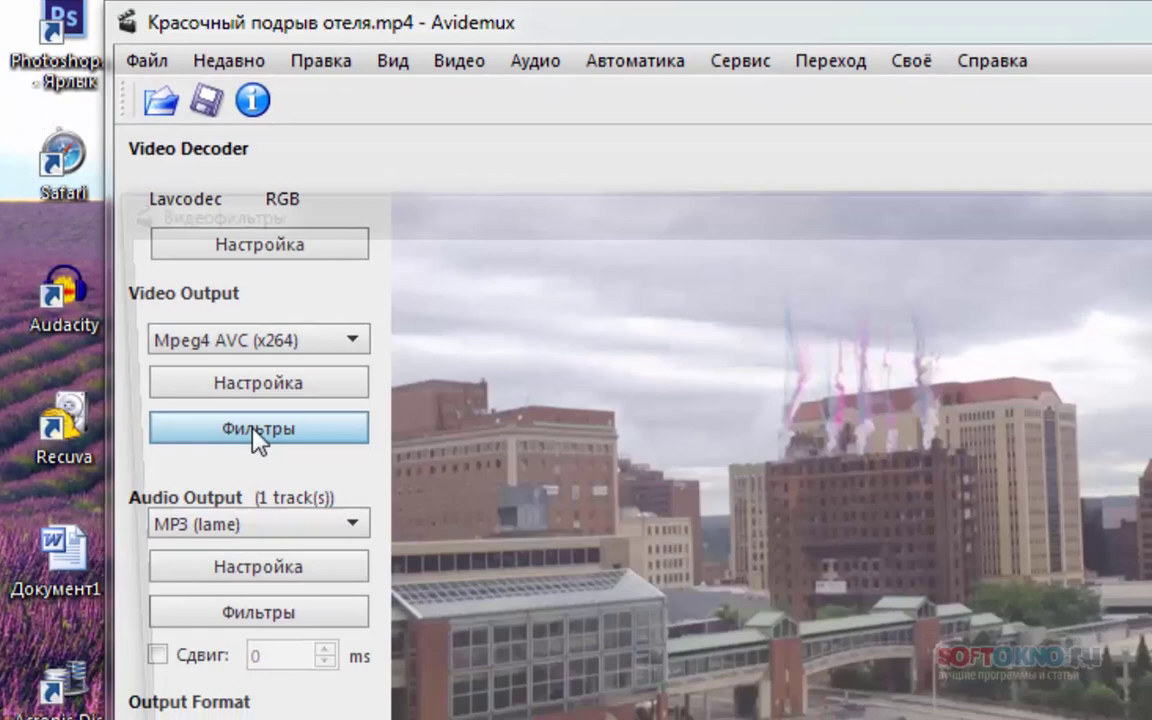
- Look through the available video transformation filters and add the "Add logo" filter
click(270, 458)
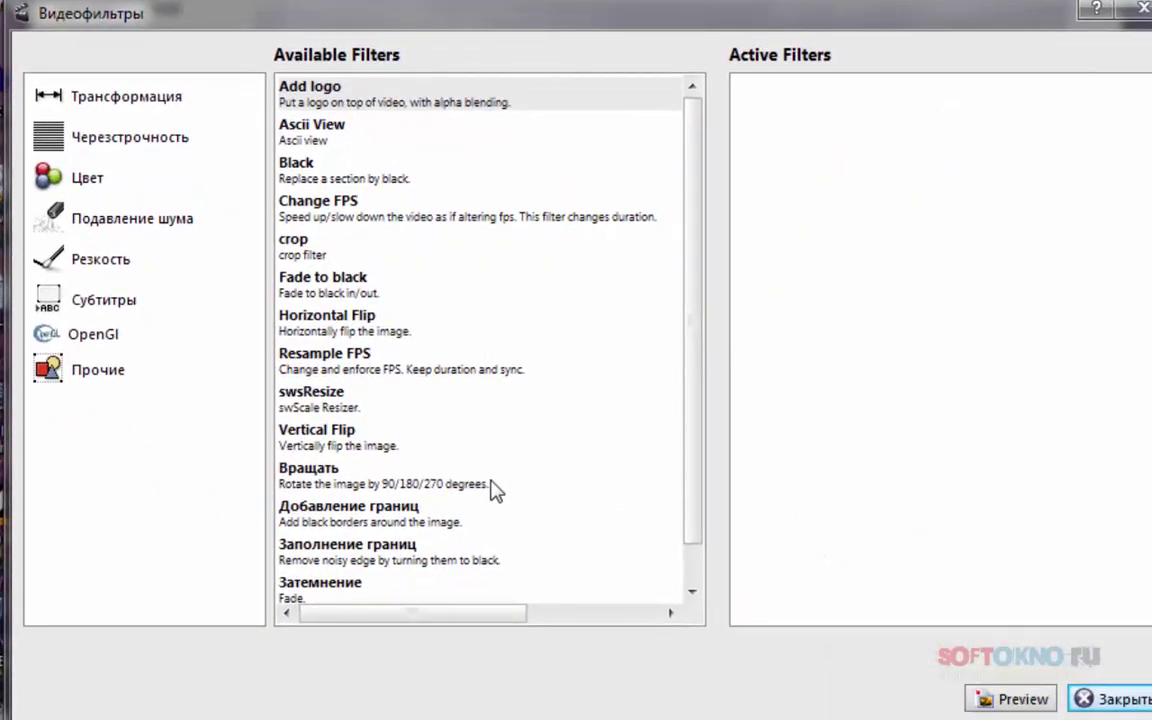
scroll(494, 488, down, 1)
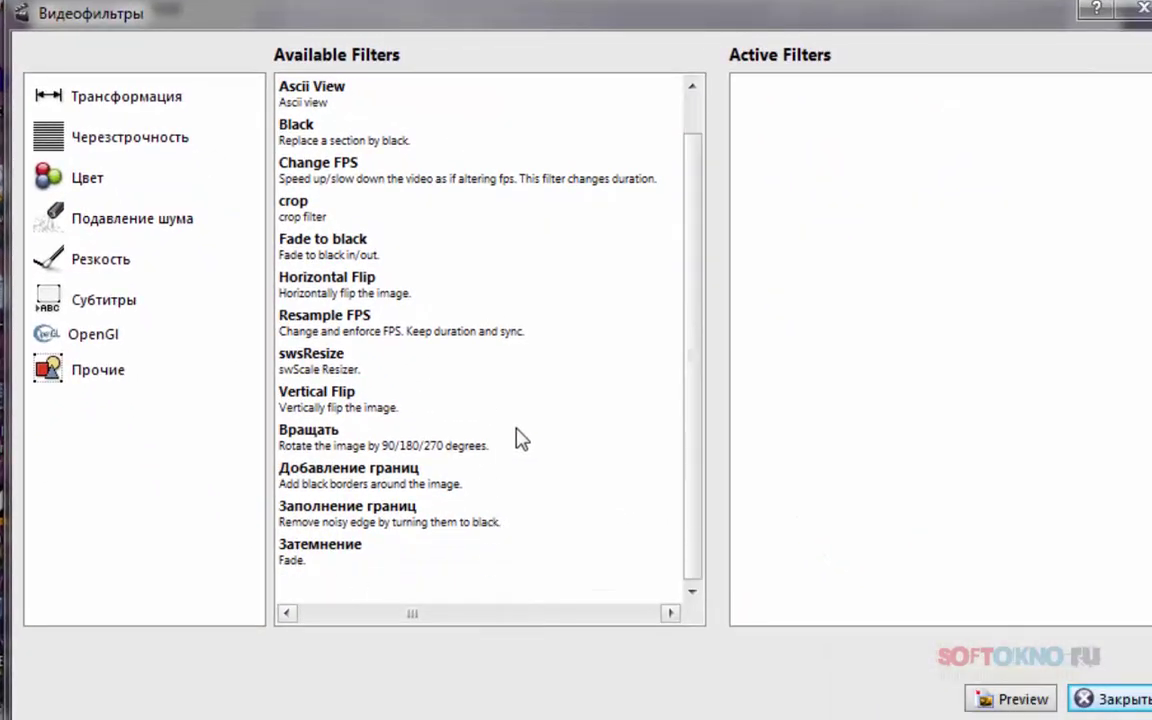
scroll(517, 432, up, 1)
scroll(519, 445, down, 1)
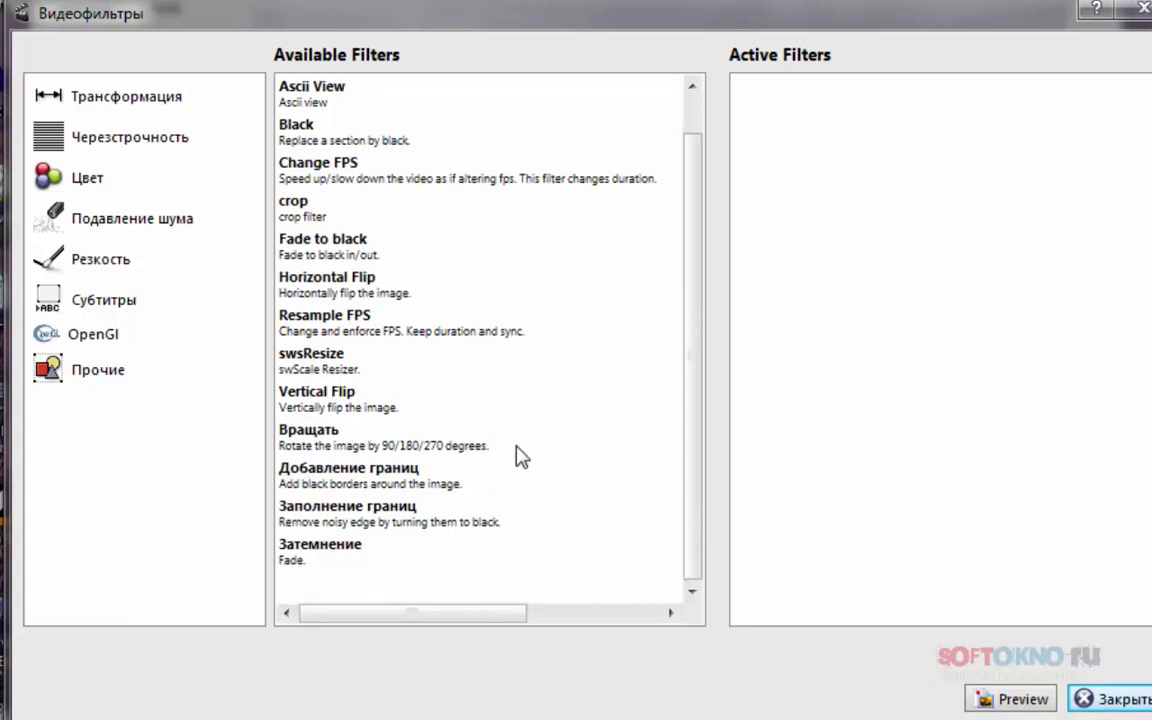
scroll(520, 455, up, 1)
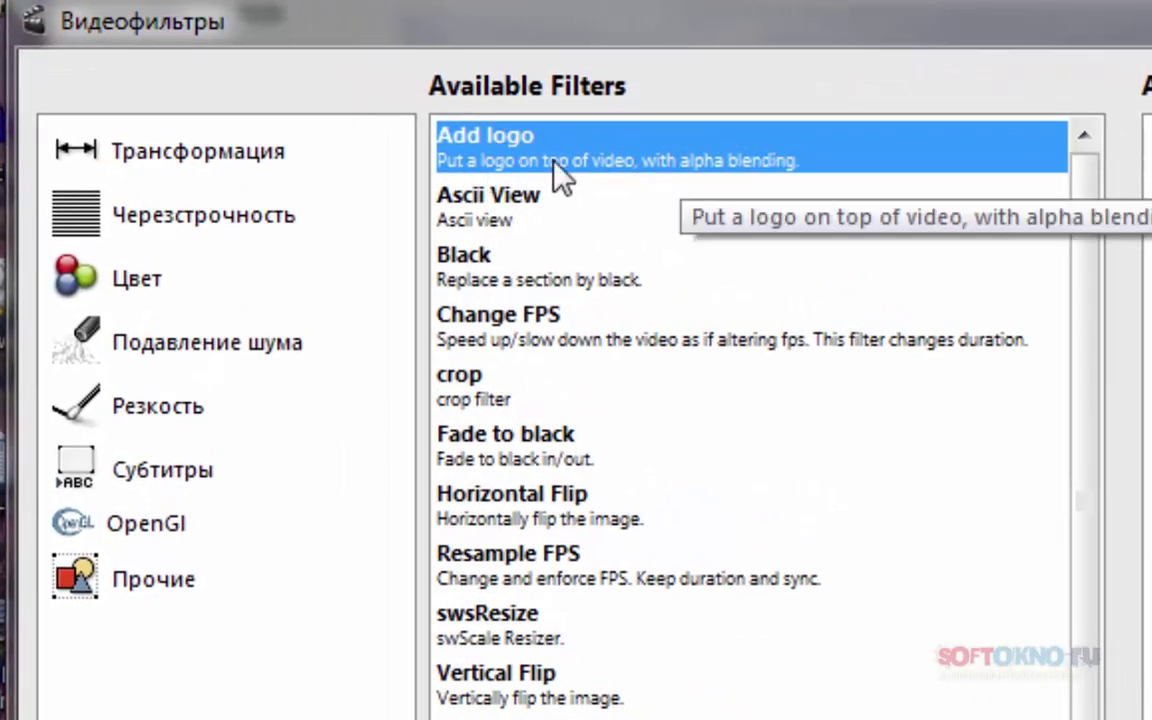
double_click(502, 160)
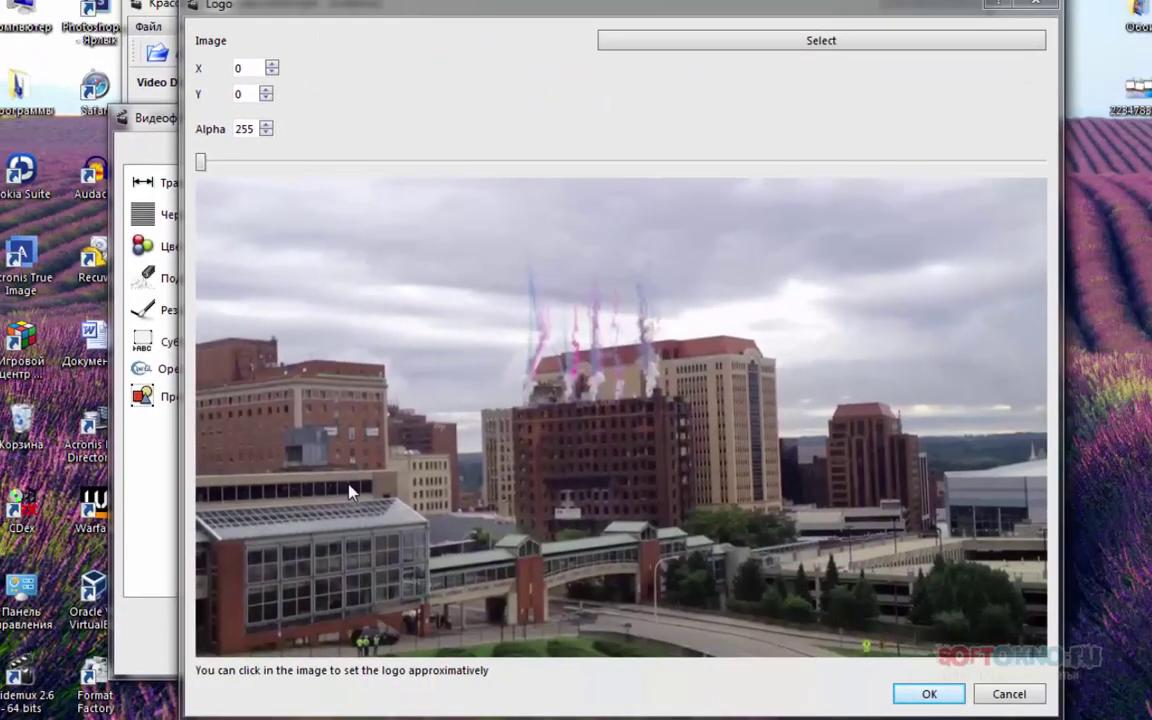
- Load softokno.png from the desktop as the logo image
click(806, 45)
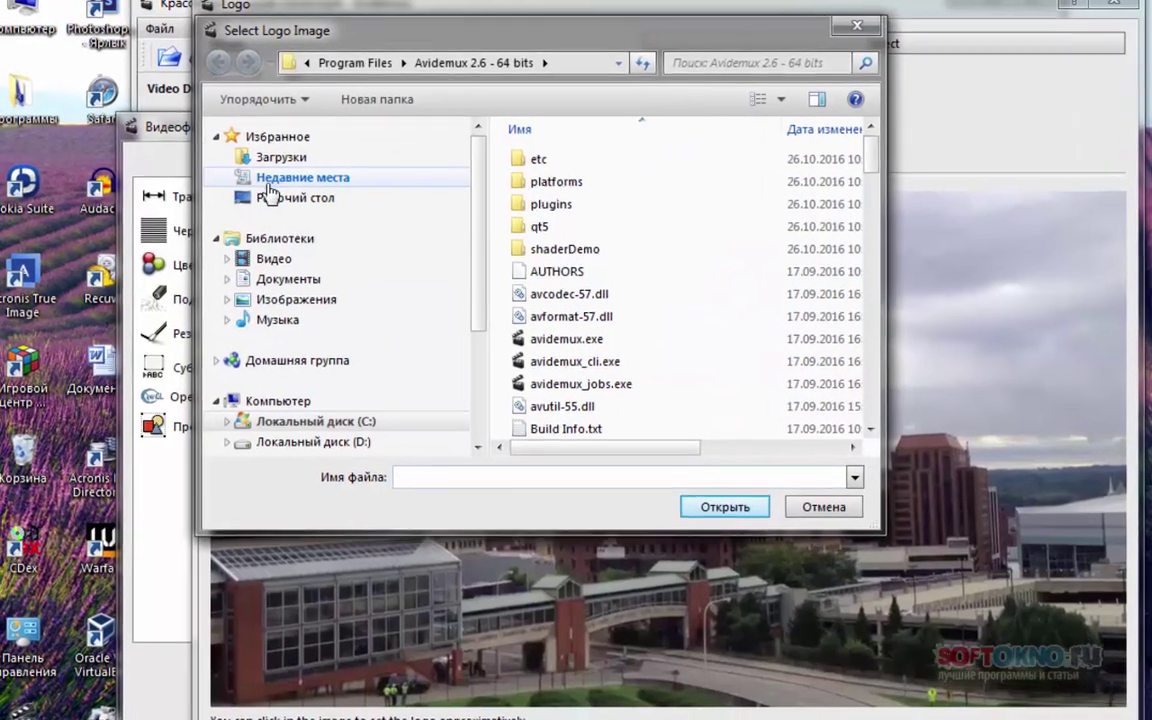
click(272, 197)
drag(868, 170, 864, 312)
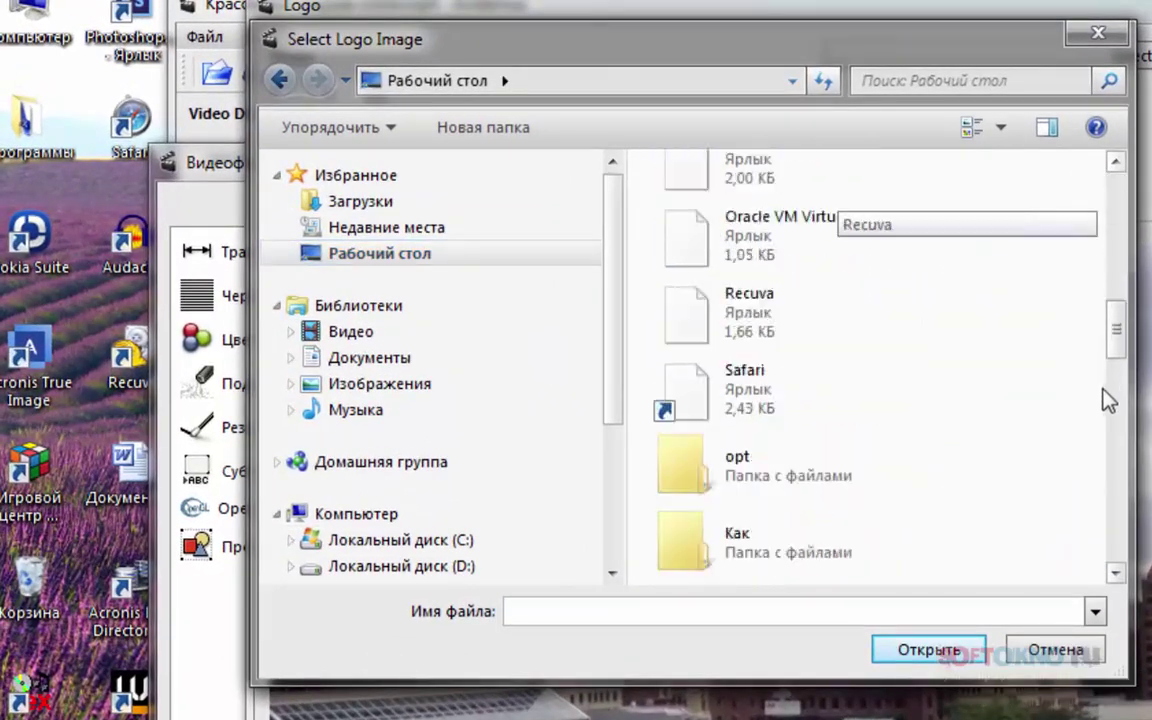
drag(1108, 400, 1105, 487)
click(756, 504)
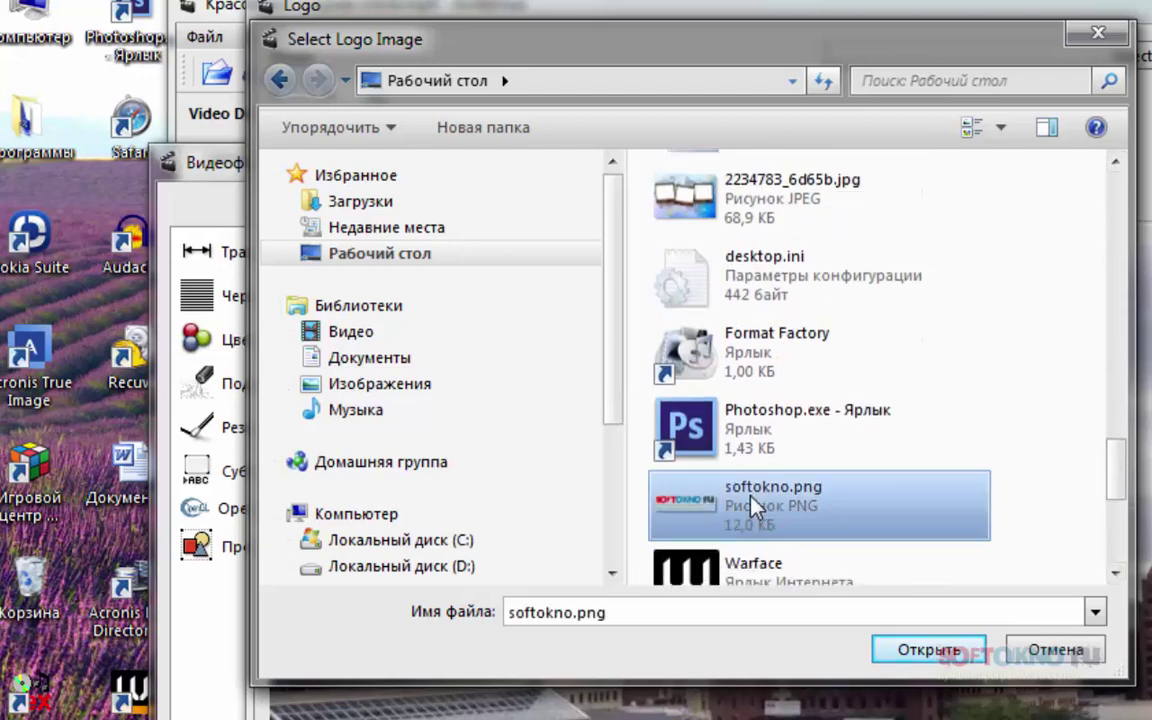
double_click(756, 504)
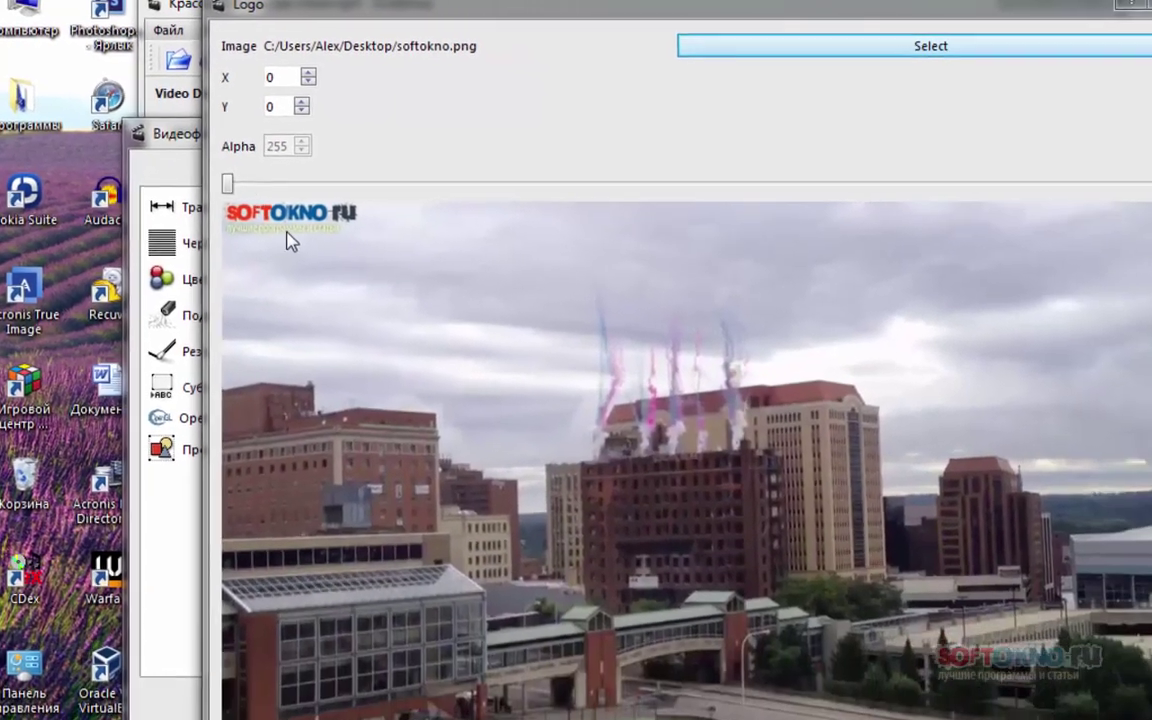
- Try the logo at several spots in the video frame, ending at about X 814, Y 465
click(278, 222)
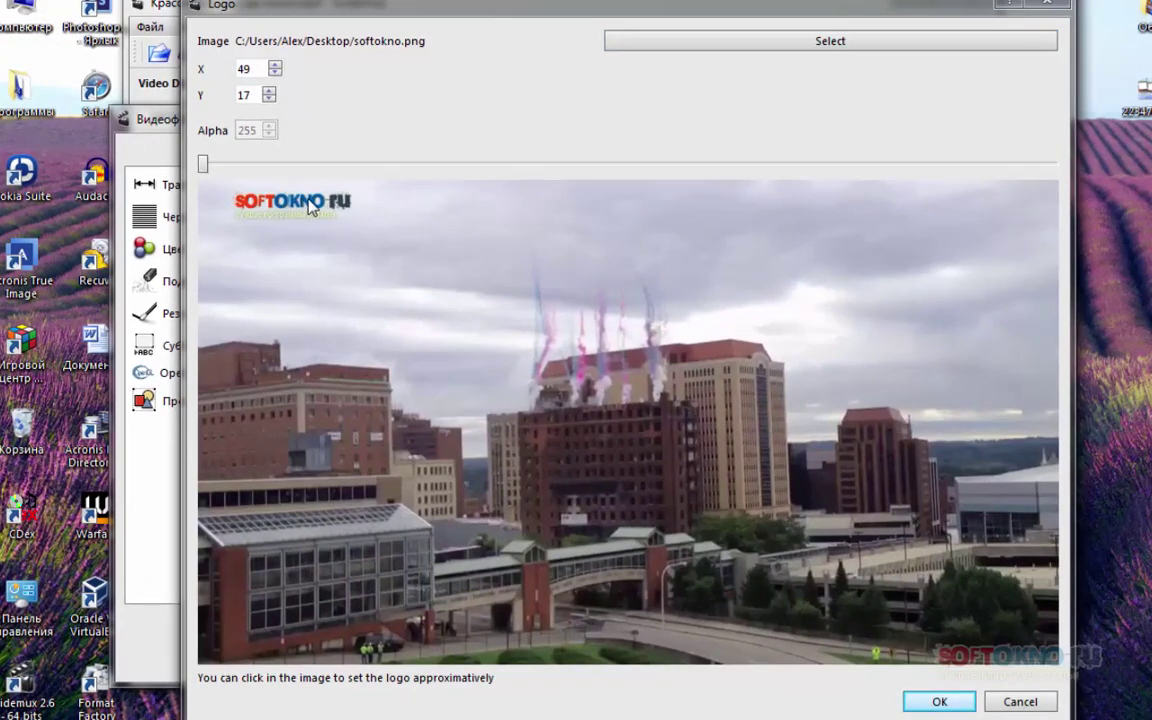
click(646, 396)
click(758, 486)
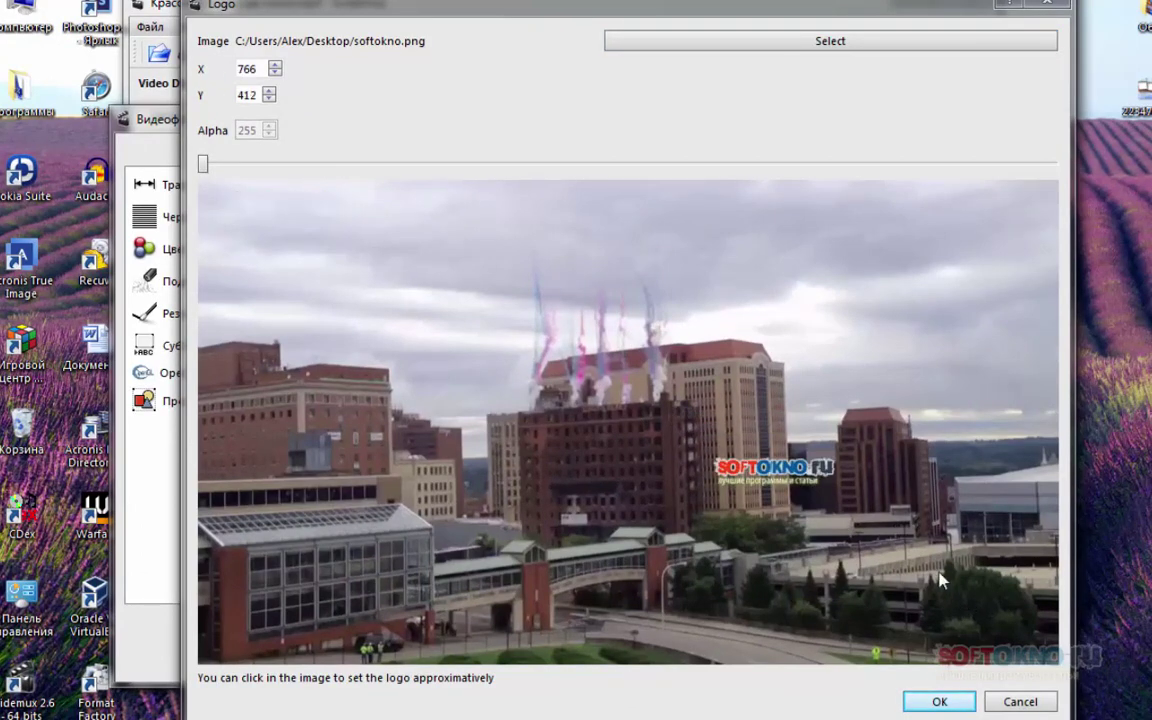
click(788, 503)
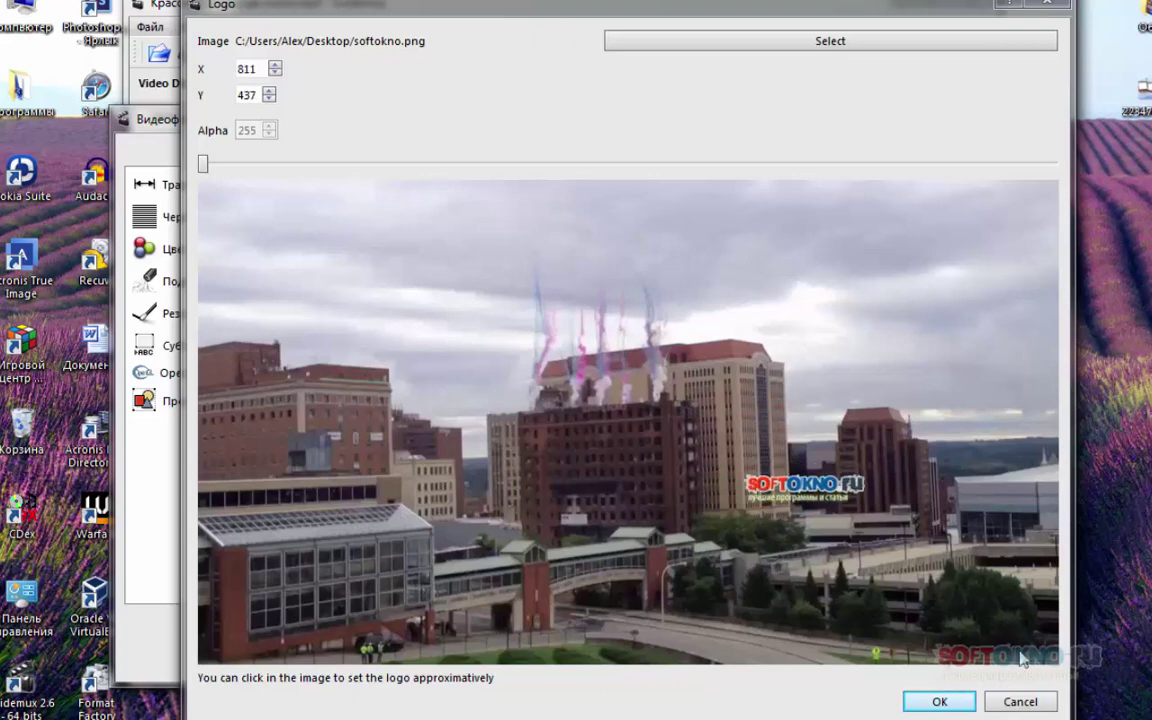
click(790, 522)
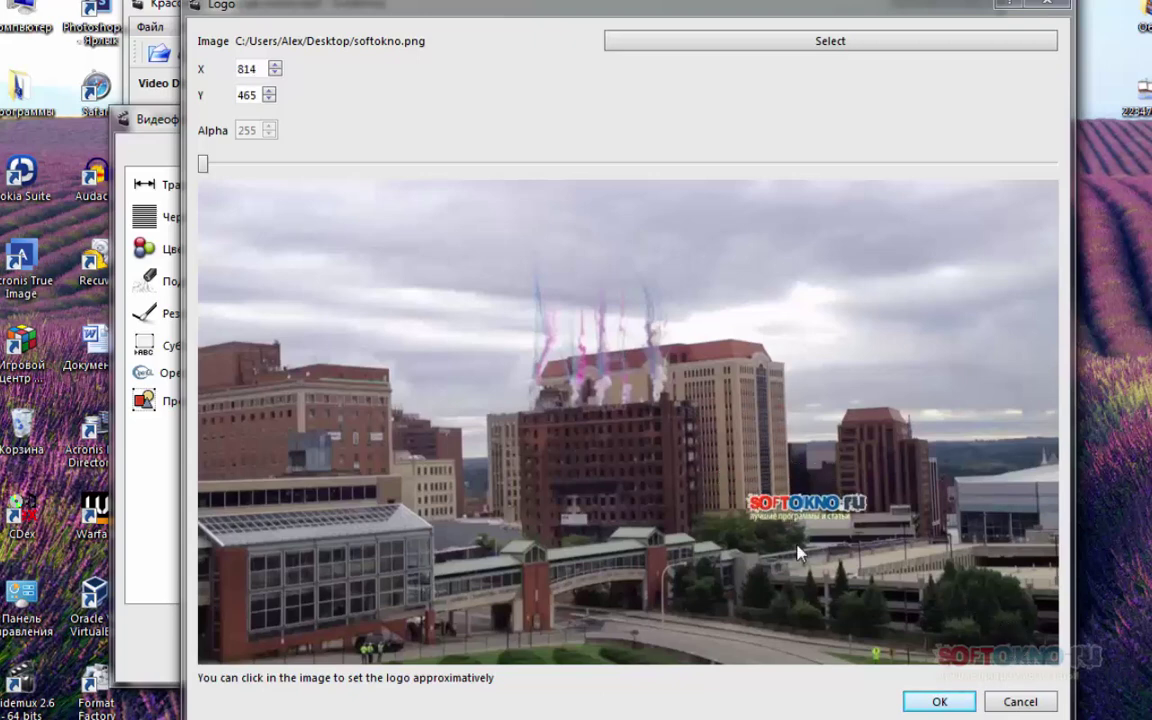
- Set the logo's position to X 1000 and Y 700
double_click(258, 70)
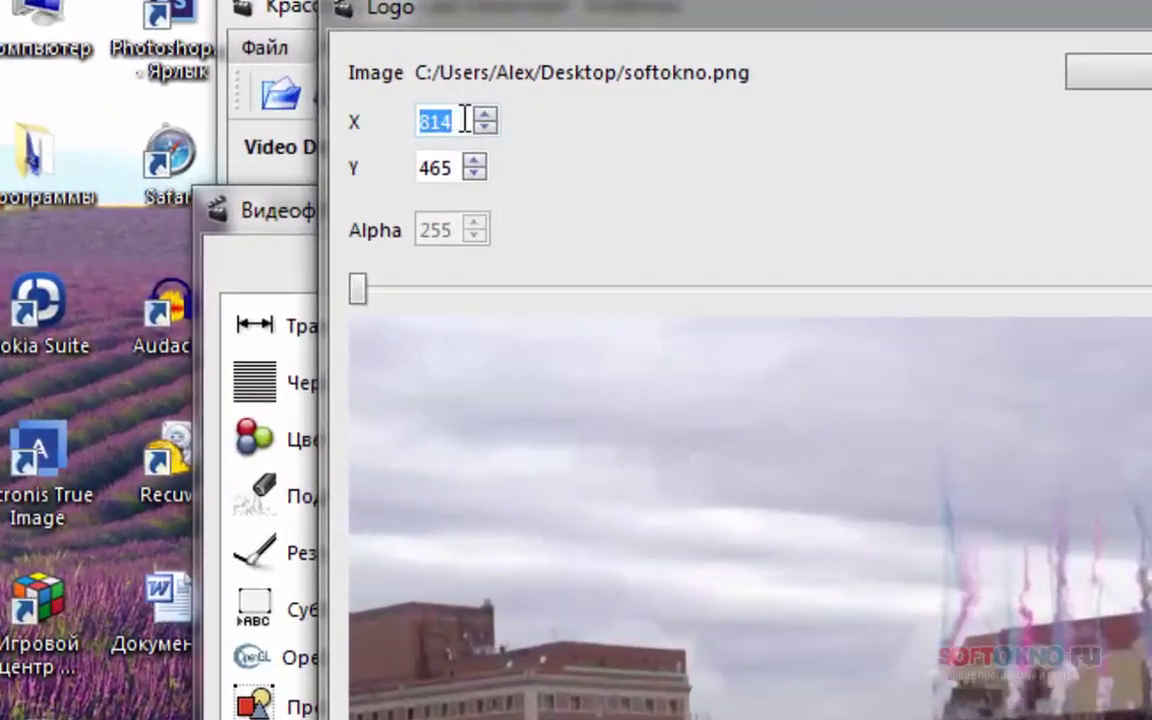
text(1000)
key(Tab)
text(700)
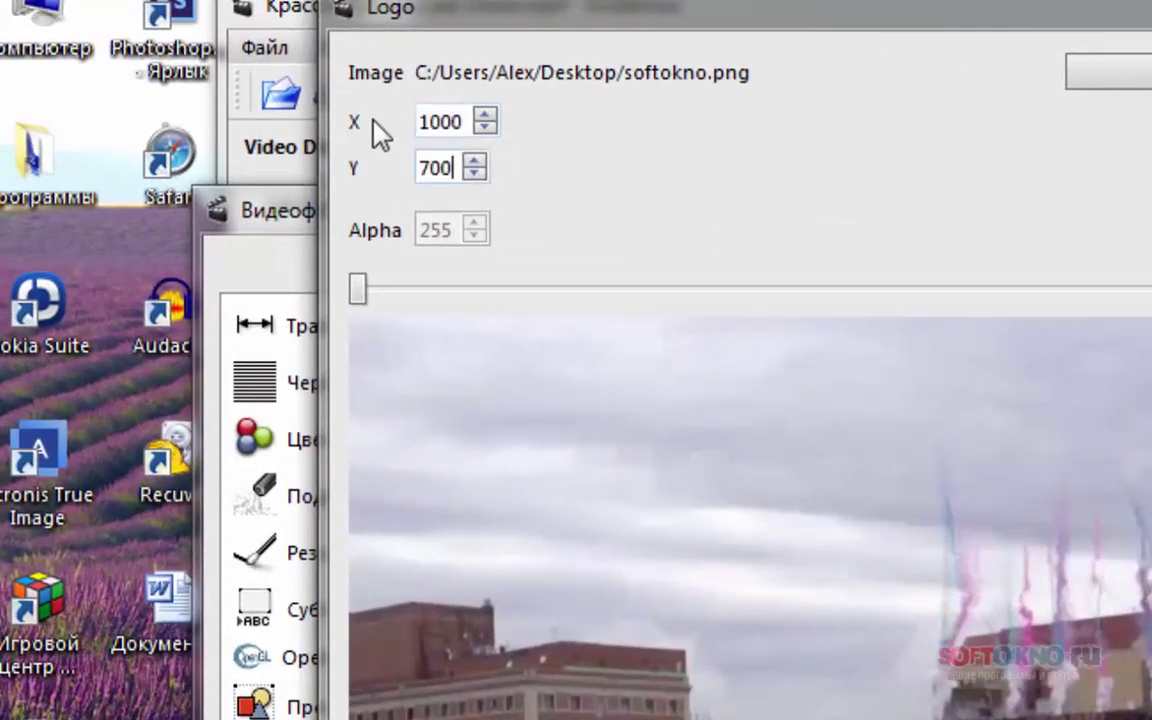
- Change the logo's vertical position to Y 600
click(455, 118)
click(446, 167)
key(BackSpace)
key(BackSpace)
text(60)
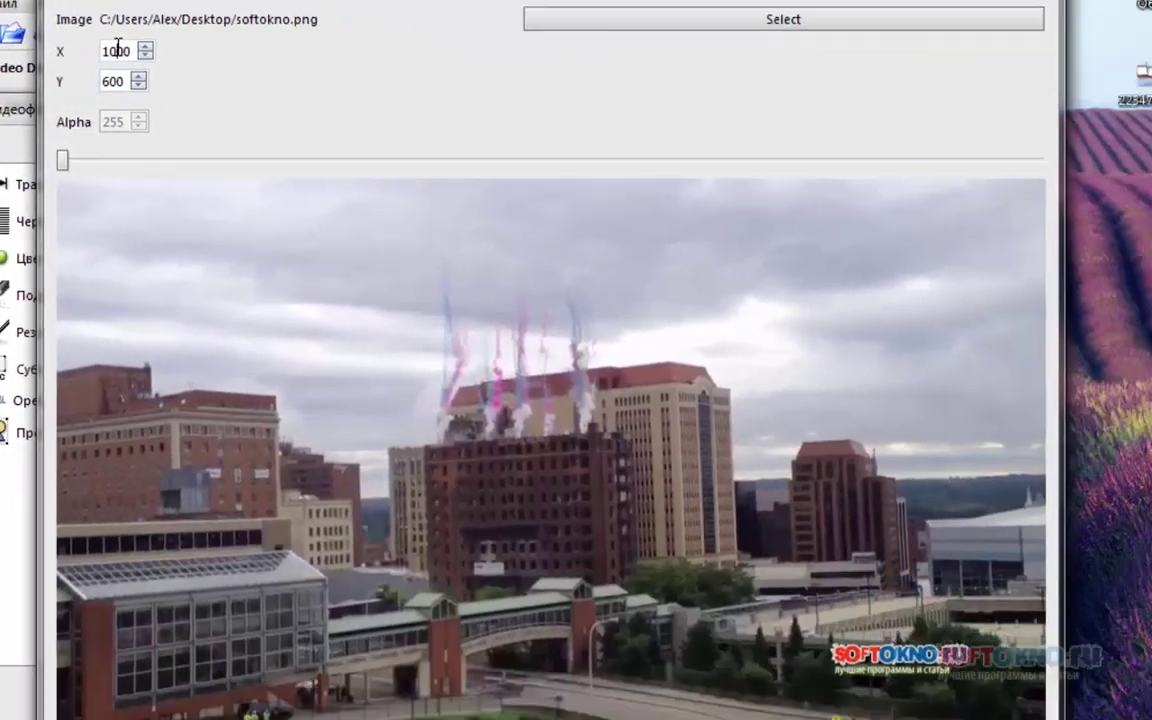
- Fine-tune the logo's position to X 1050 and Y 650
click(455, 126)
click(104, 48)
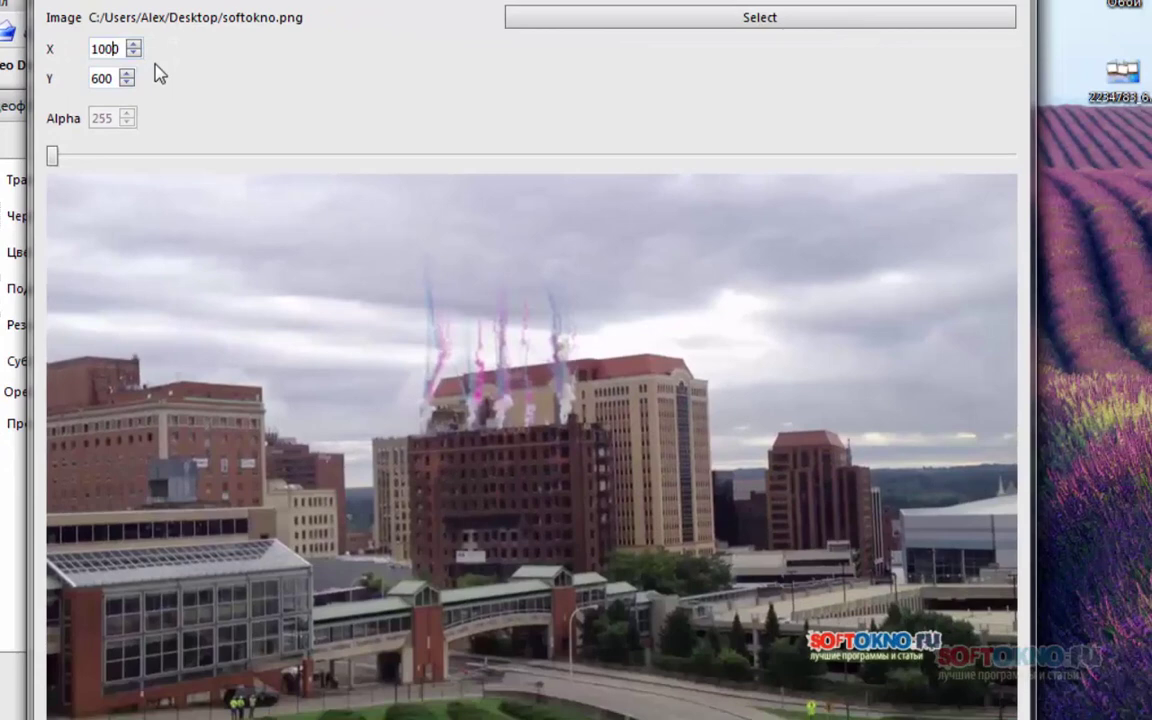
key(Delete)
text(5)
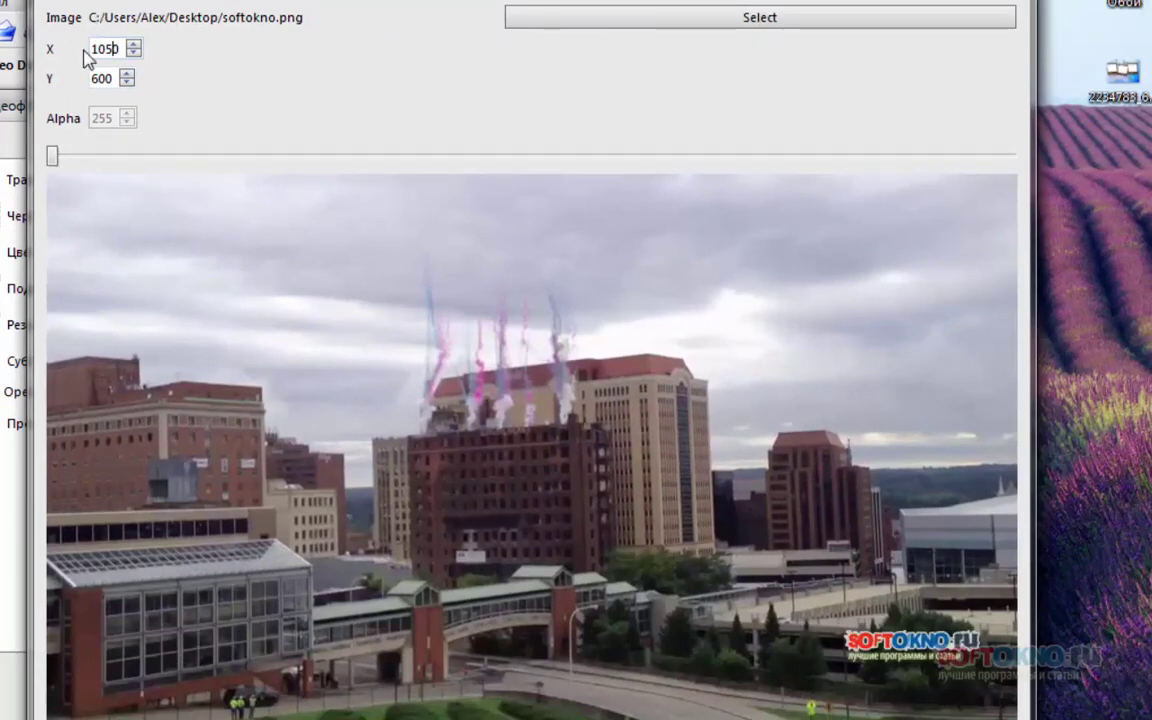
click(100, 80)
key(Delete)
text(5)
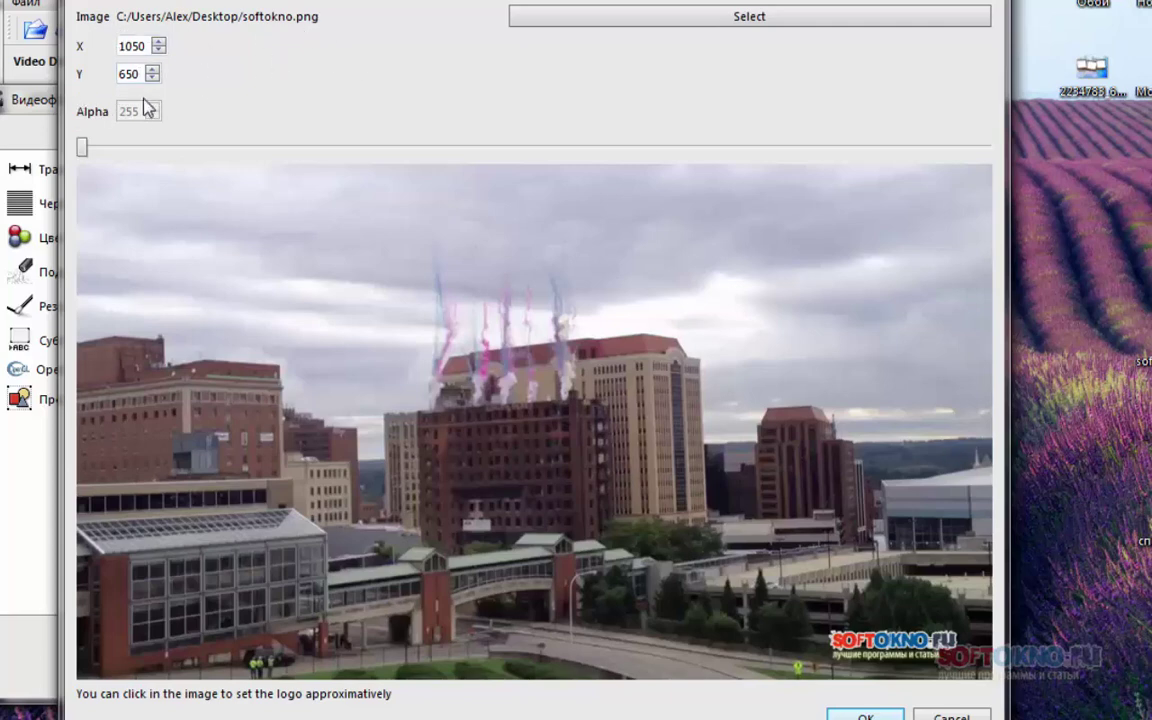
- Preview the logo further into the video, accept the logo settings and close the video filters
drag(84, 148, 254, 150)
click(832, 714)
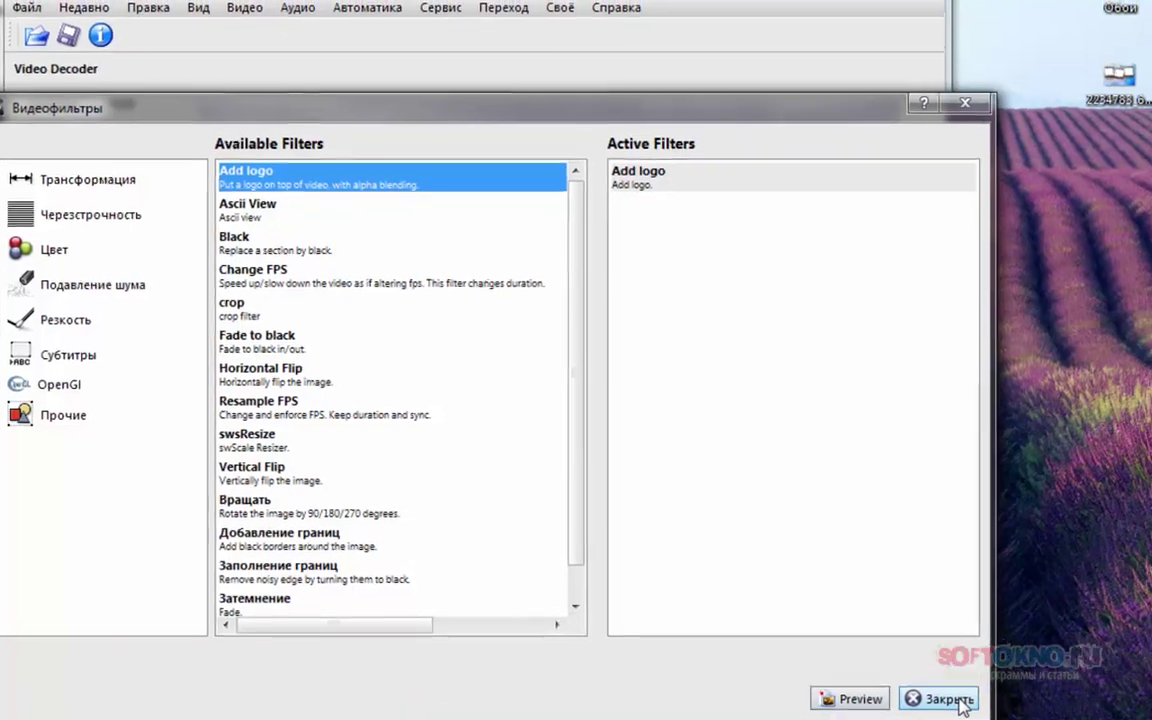
click(914, 676)
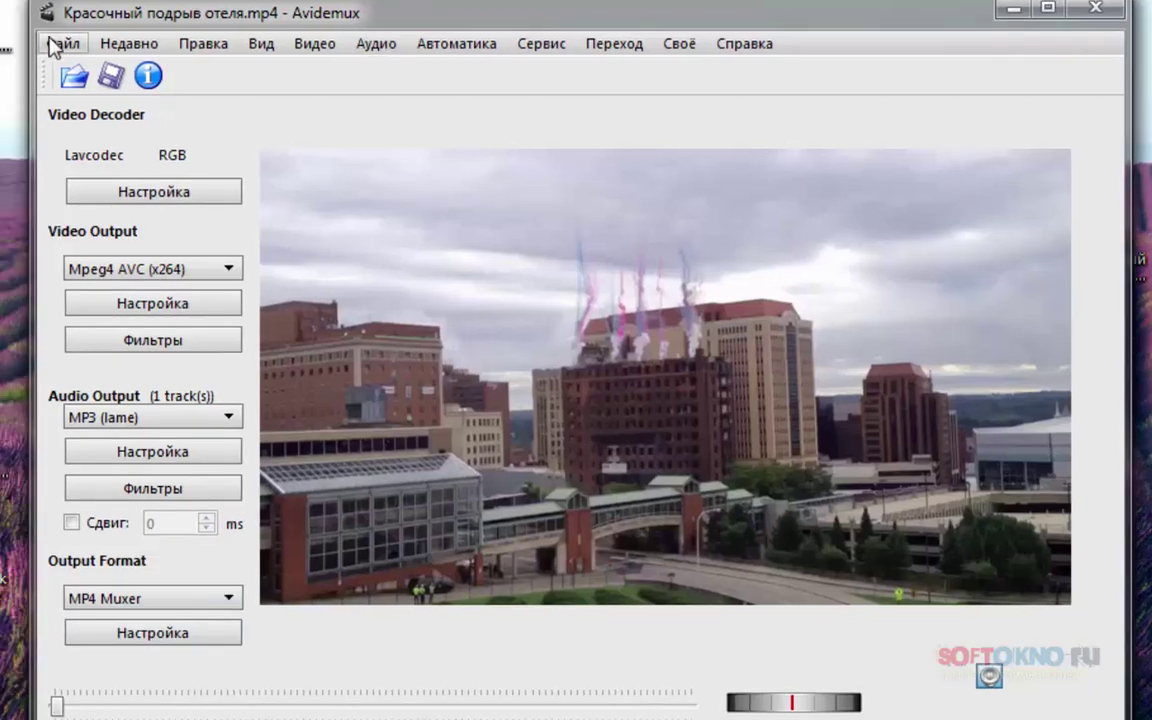
- Save the video to the desktop as "Красочный подрыв отеля (Лого).mp4" and acknowledge the completion message
click(21, 45)
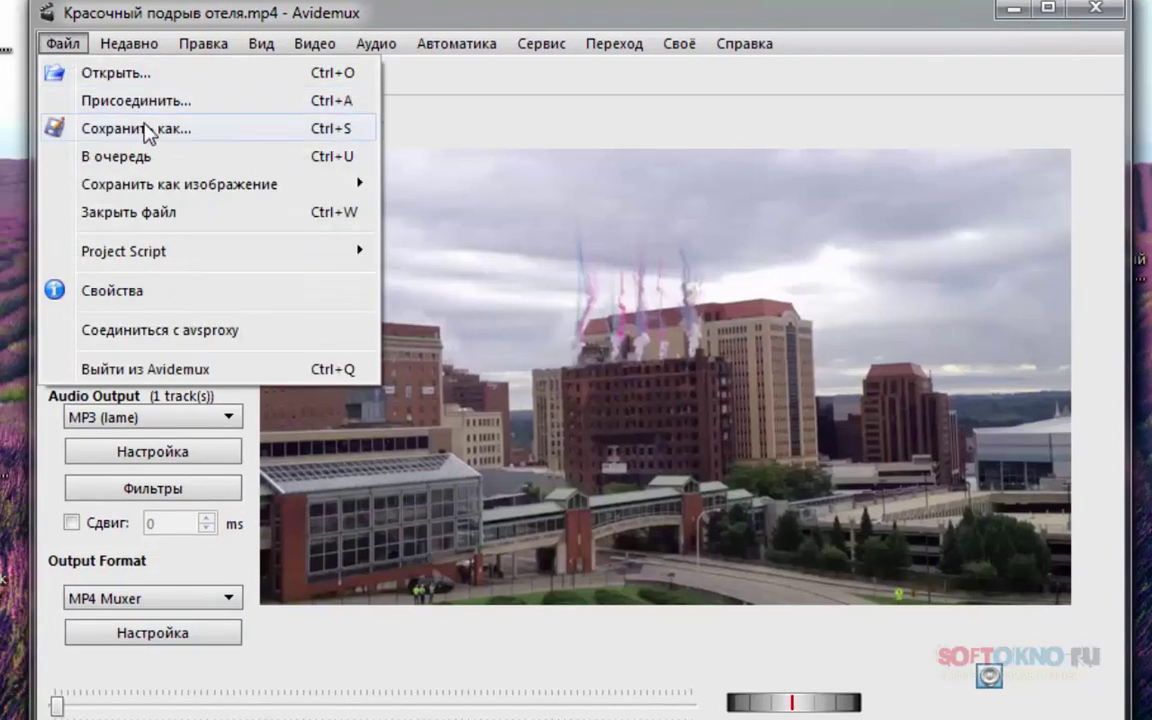
click(148, 128)
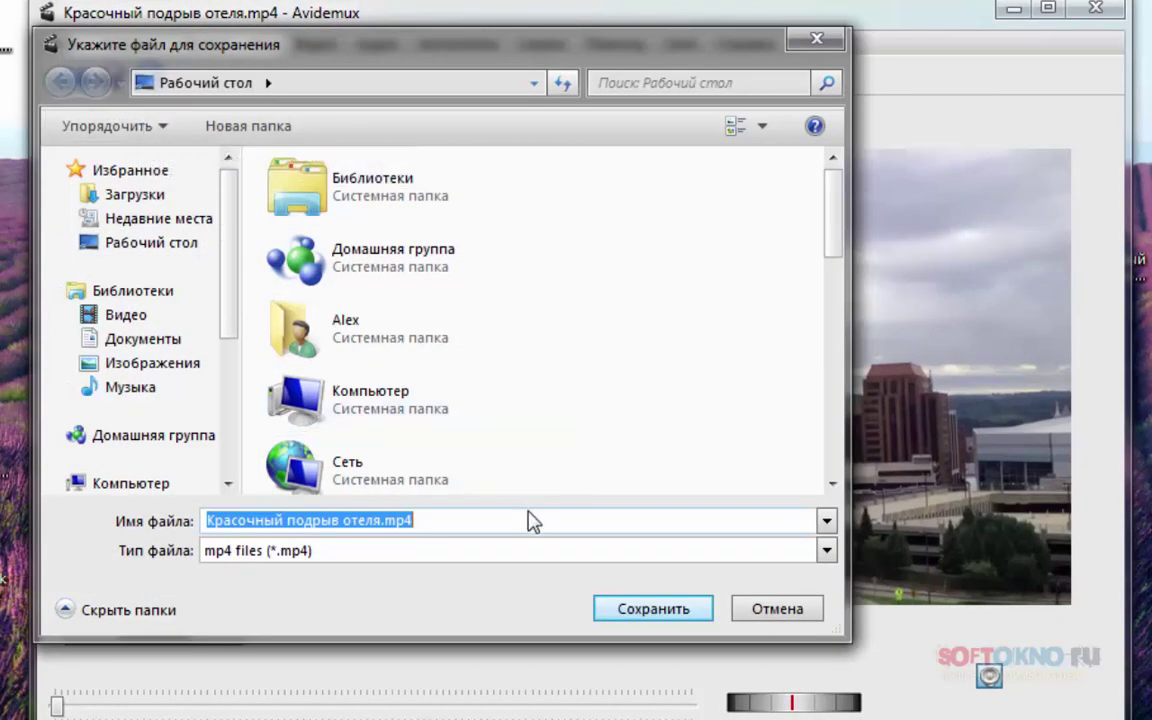
click(384, 520)
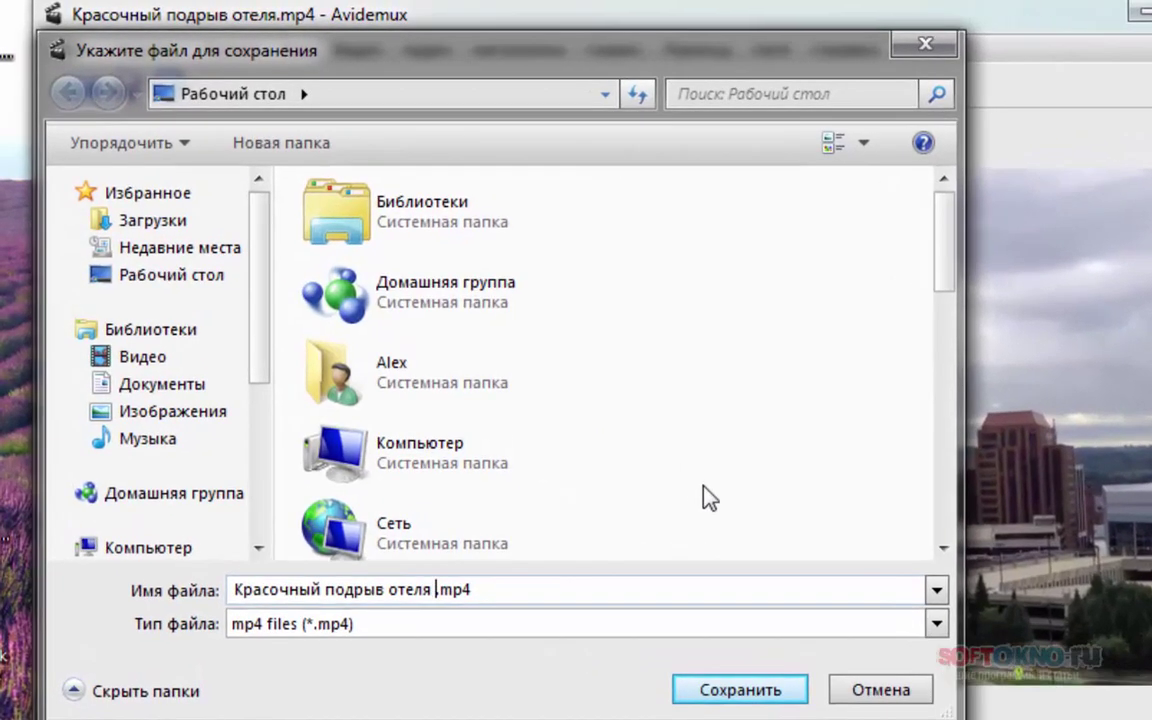
text(()
text(Лого)
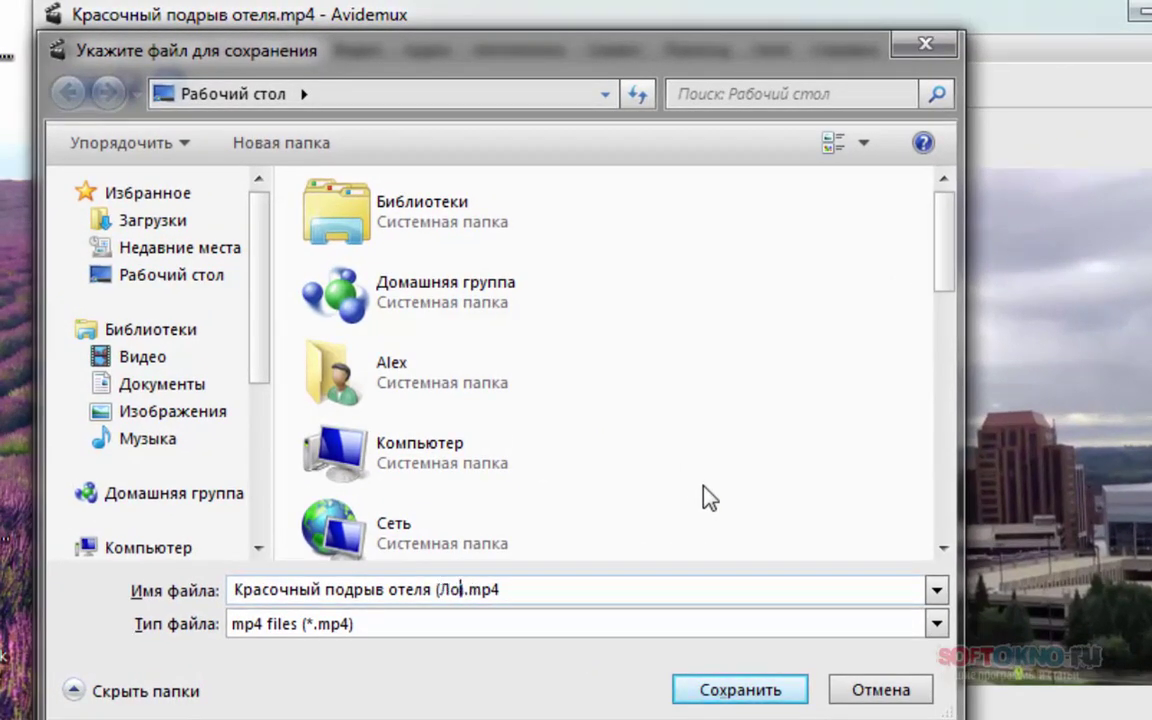
text())
click(770, 689)
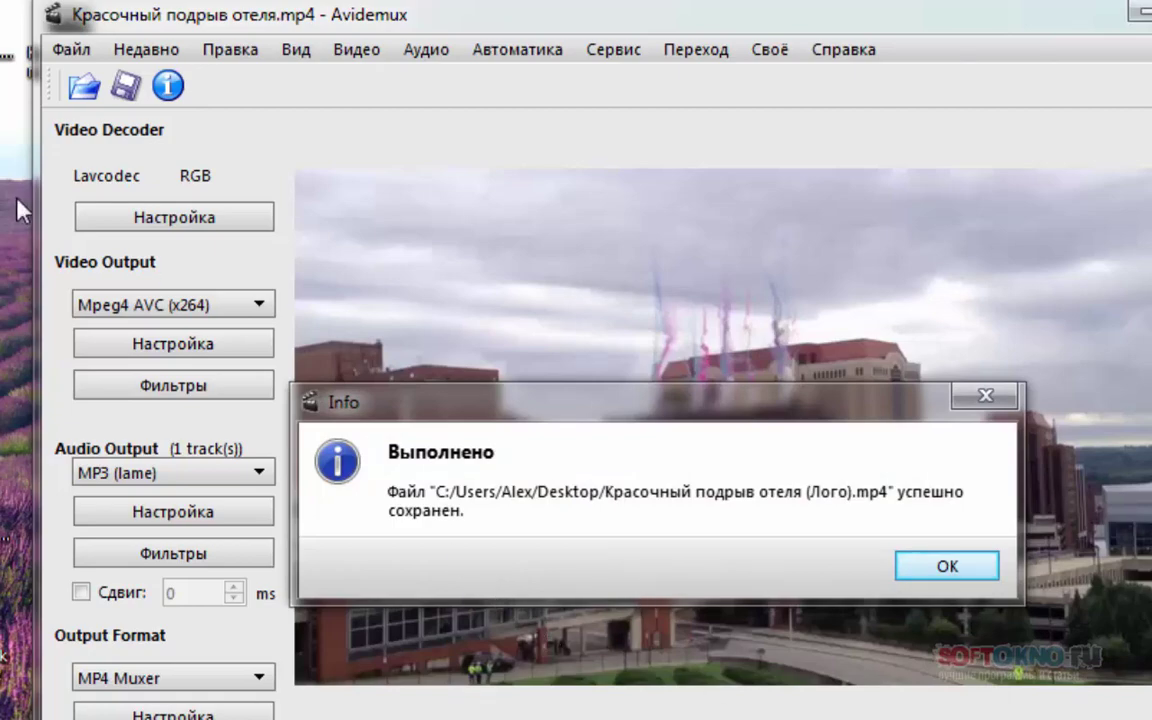
click(935, 568)
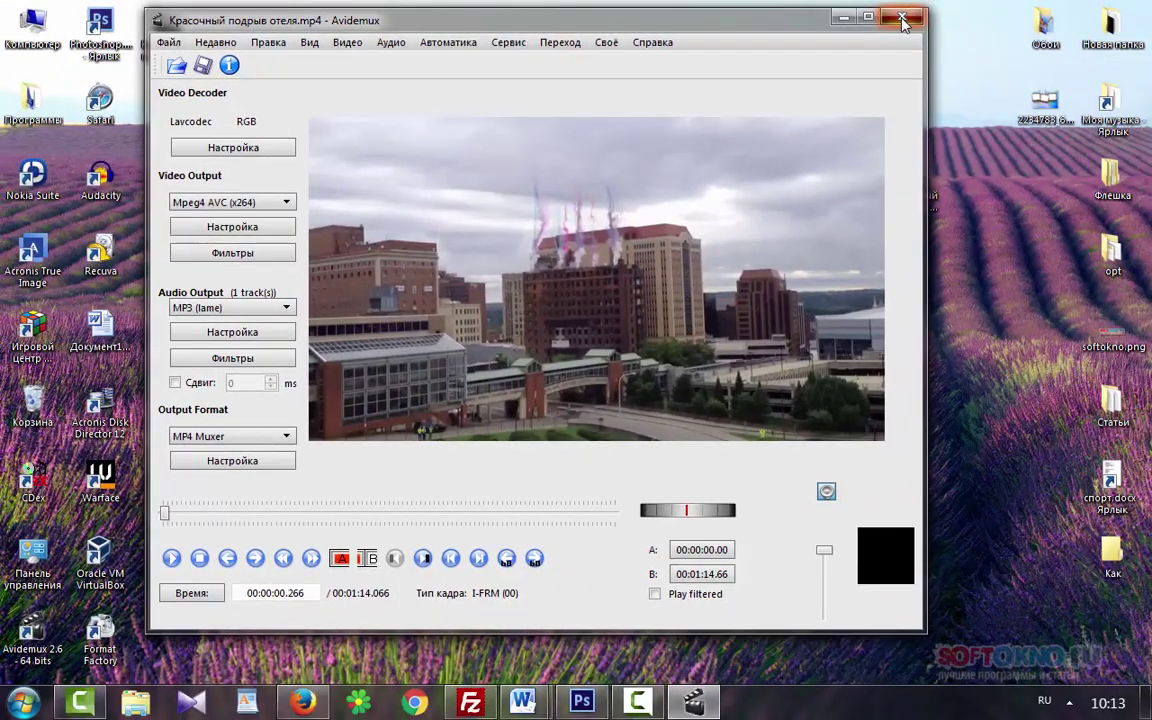
- Close Avidemux and open the exported video with the logo from the desktop for playback
click(903, 19)
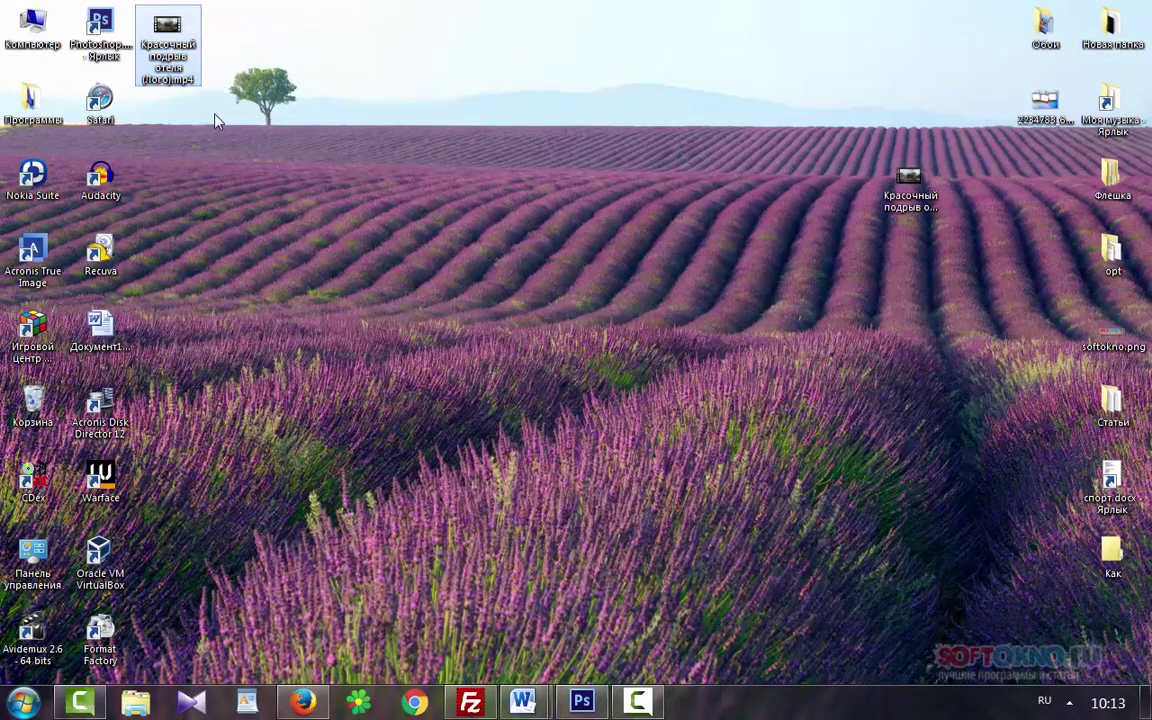
double_click(182, 55)
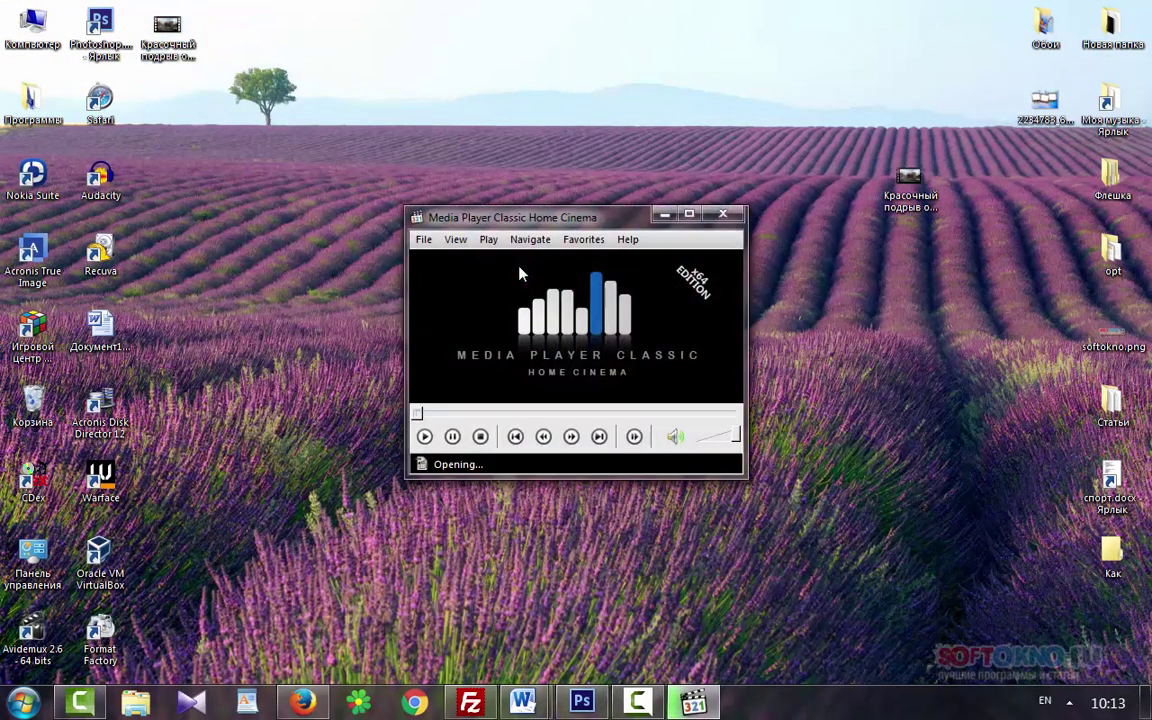